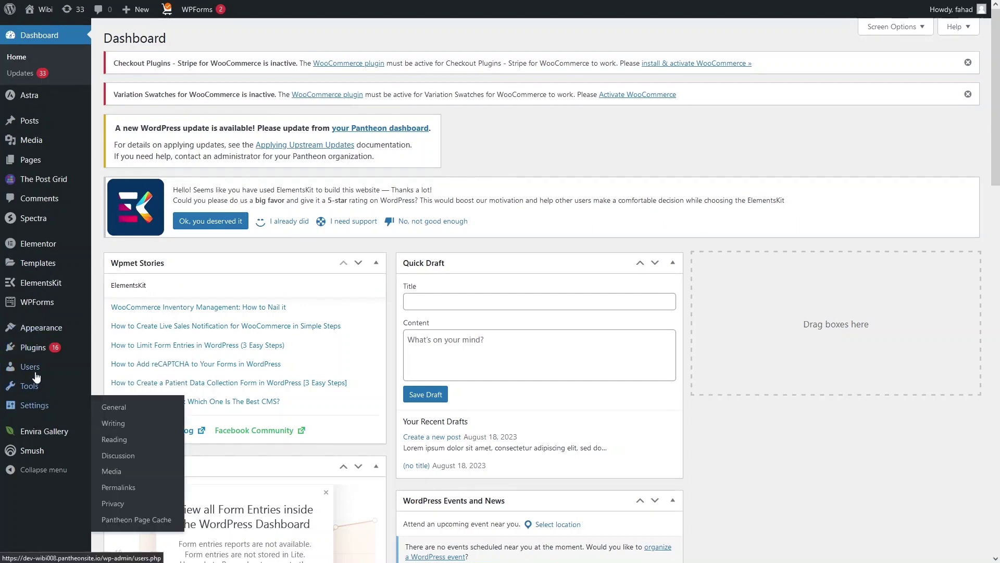
Search Plugins > Add New for 'elementskit' and confirm ElementsKit Elementor addons shows Active.
{"action": "mouse_move", "coordinate": [41, 354]}
{"action": "left_click", "coordinate": [125, 365]}
{"action": "left_click", "coordinate": [884, 188]}
{"action": "type", "text": "elementskit"}
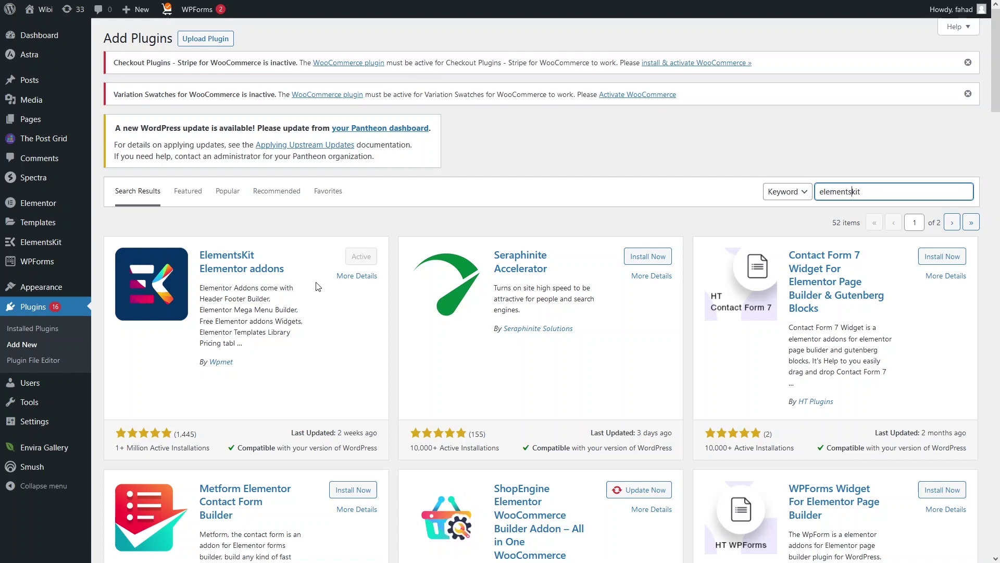
{"action": "mouse_move", "coordinate": [44, 234]}
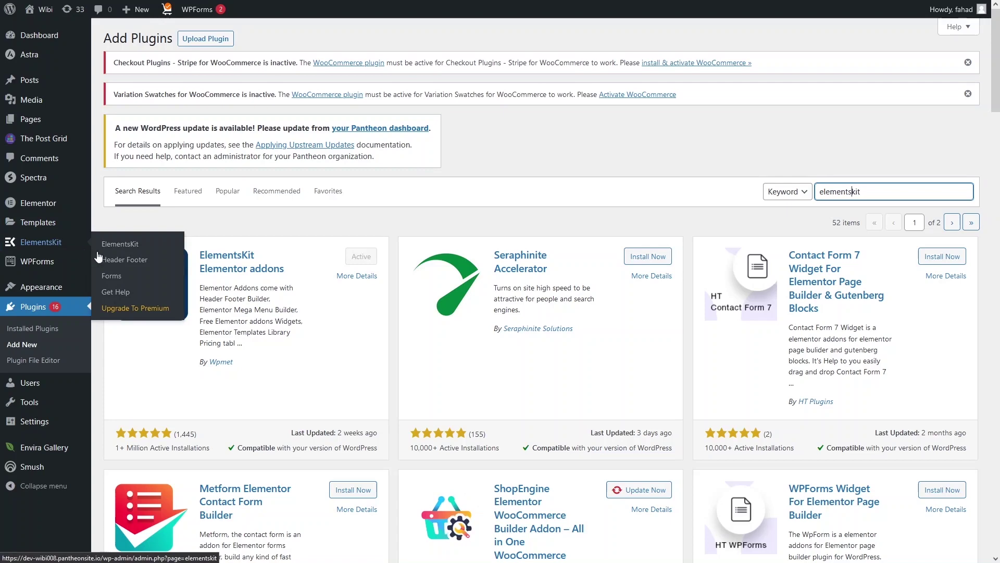
Open ElementsKit's Header Footer templates and edit the Head header in Elementor.
{"action": "left_click", "coordinate": [124, 267]}
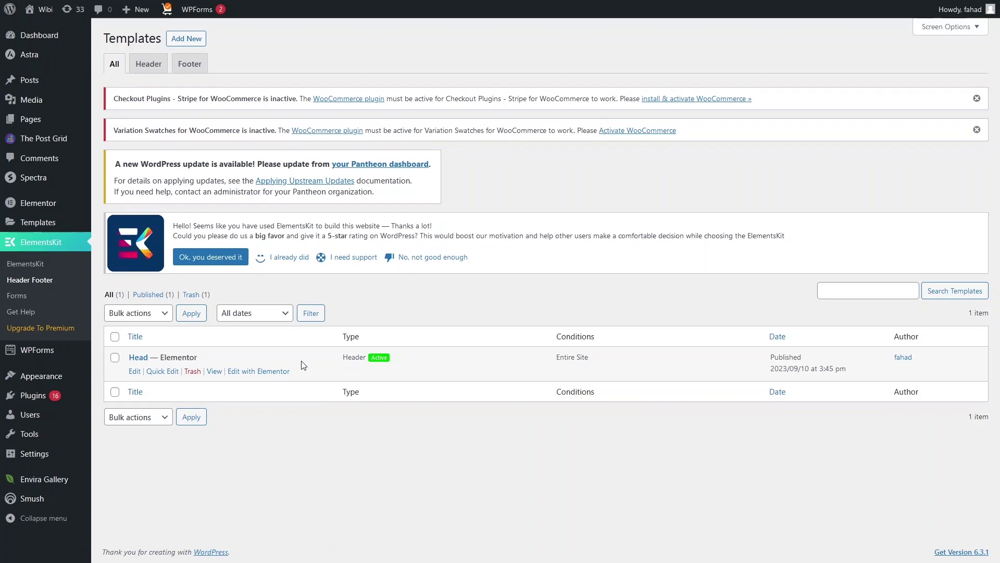
{"action": "left_click", "coordinate": [255, 372]}
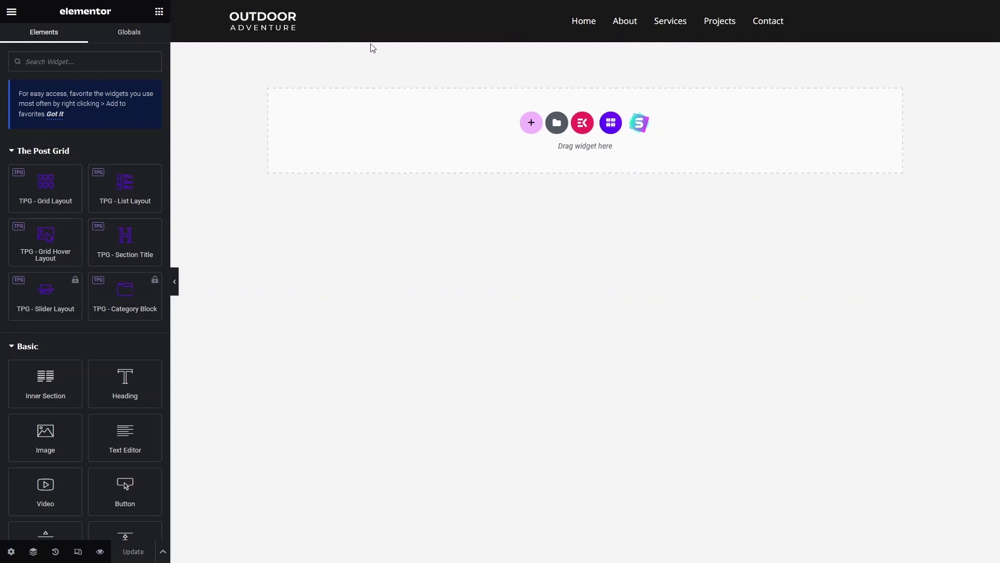
Add a new empty column to the header and move it right of the navigation menu.
{"action": "right_click", "coordinate": [359, 27]}
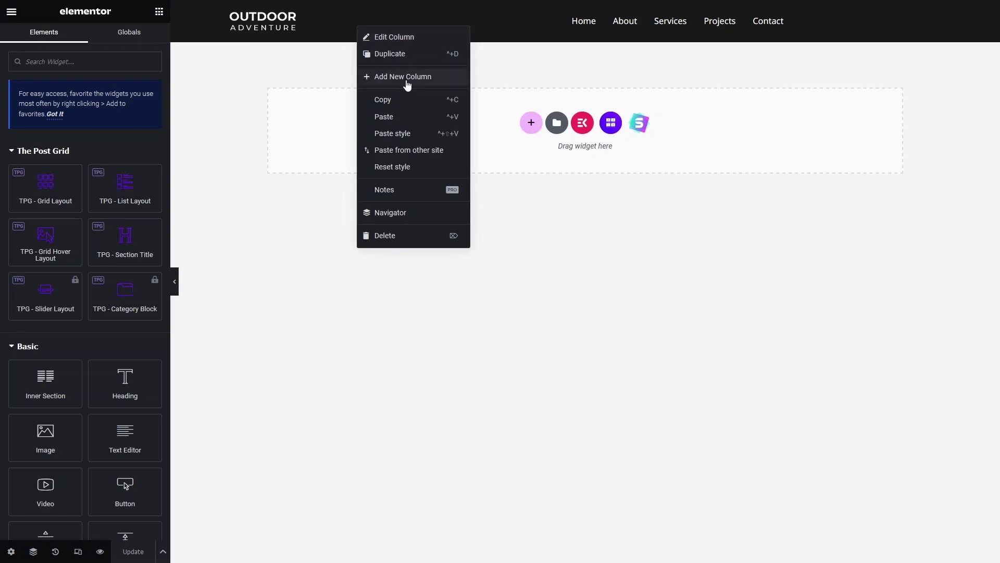
{"action": "left_click", "coordinate": [406, 79]}
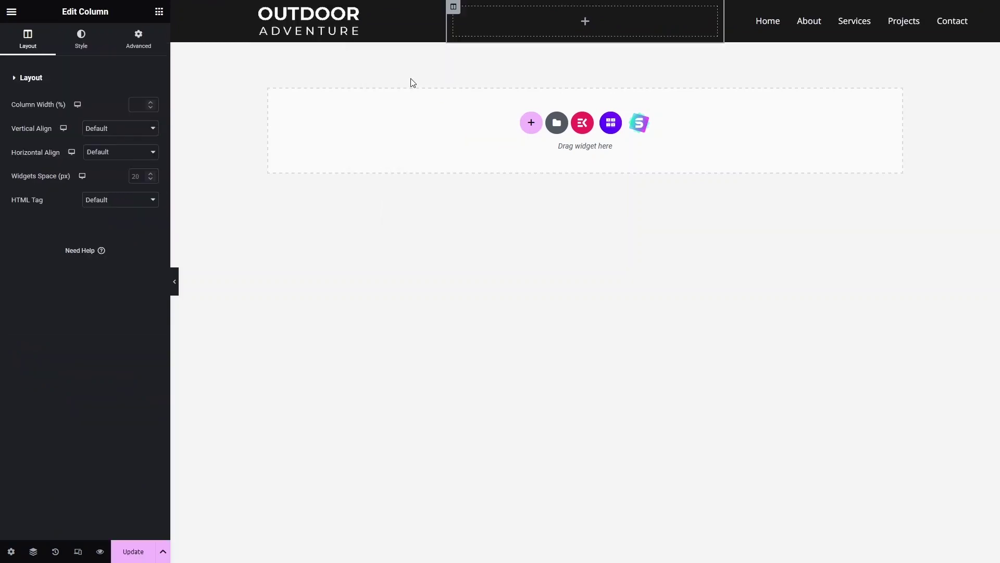
{"action": "left_click", "coordinate": [494, 27]}
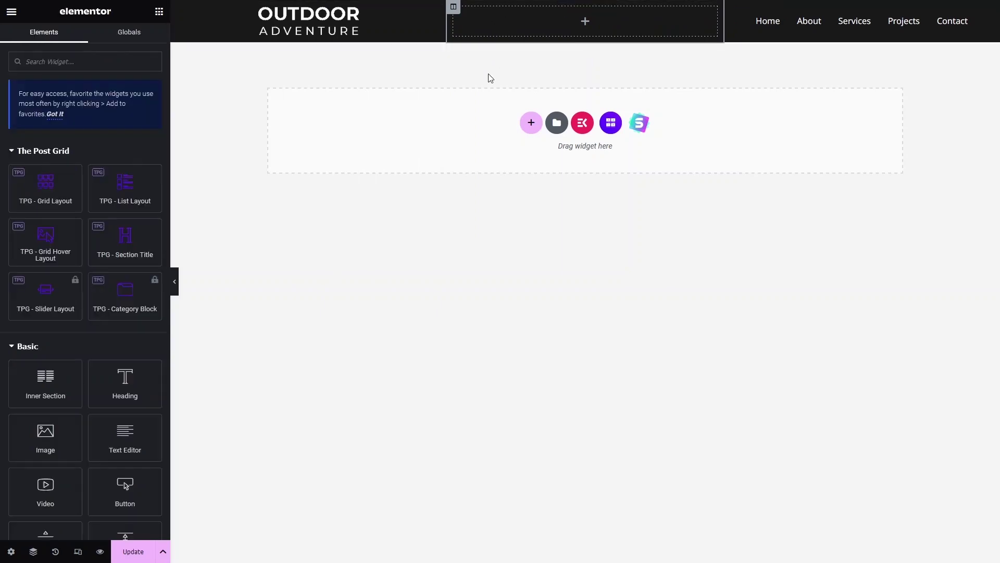
{"action": "left_click_drag", "start_coordinate": [455, 10], "coordinate": [938, 10]}
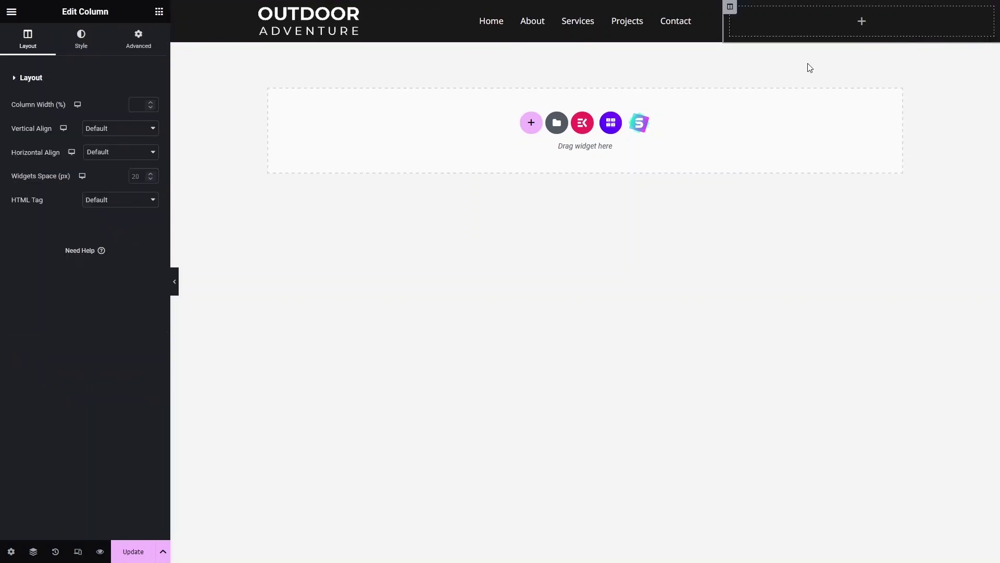
{"action": "left_click", "coordinate": [860, 22]}
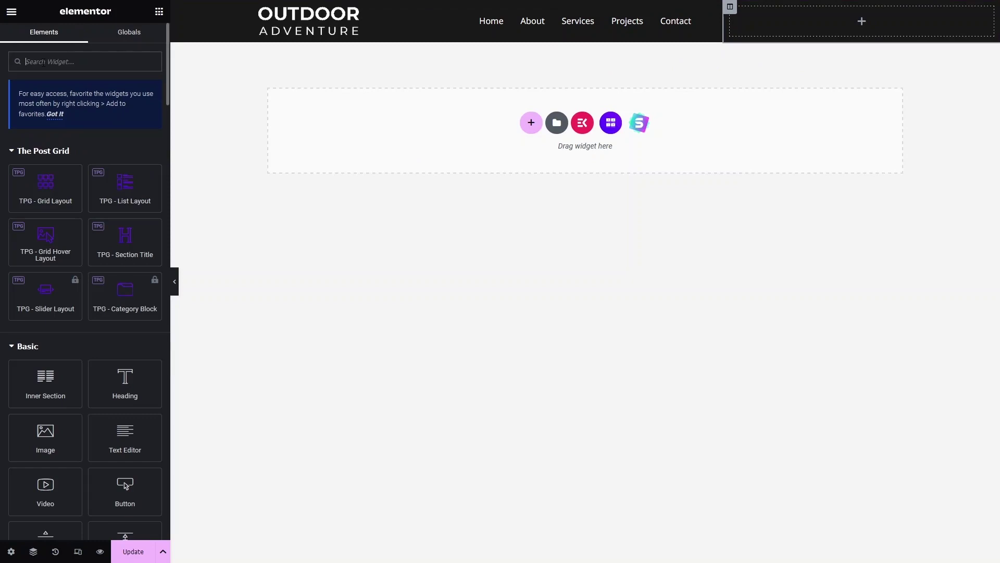
Place a Header Search widget in the new column and narrow that column beside the menu.
{"action": "left_click", "coordinate": [44, 63]}
{"action": "type", "text": "sear"}
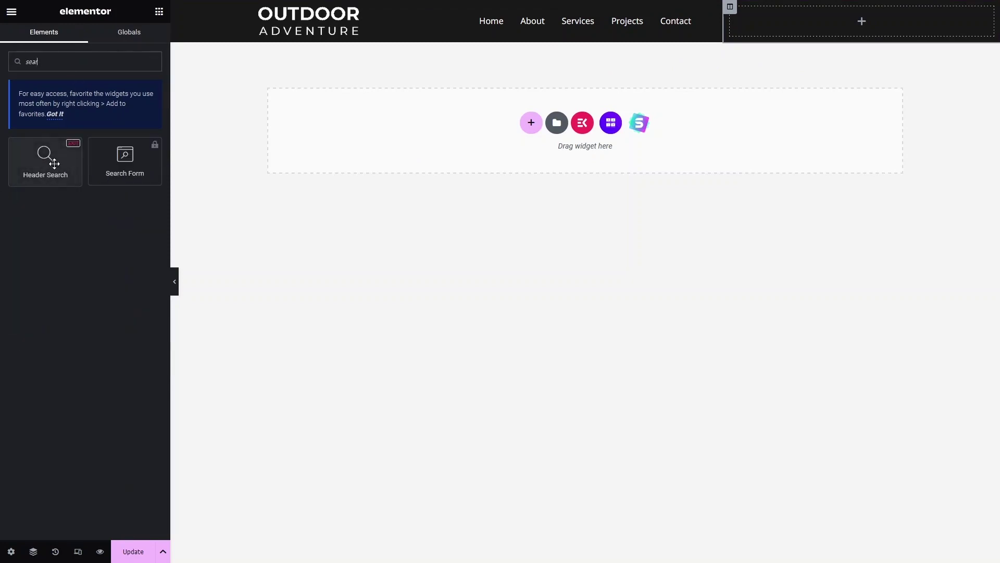
{"action": "left_click_drag", "start_coordinate": [49, 153], "coordinate": [808, 31]}
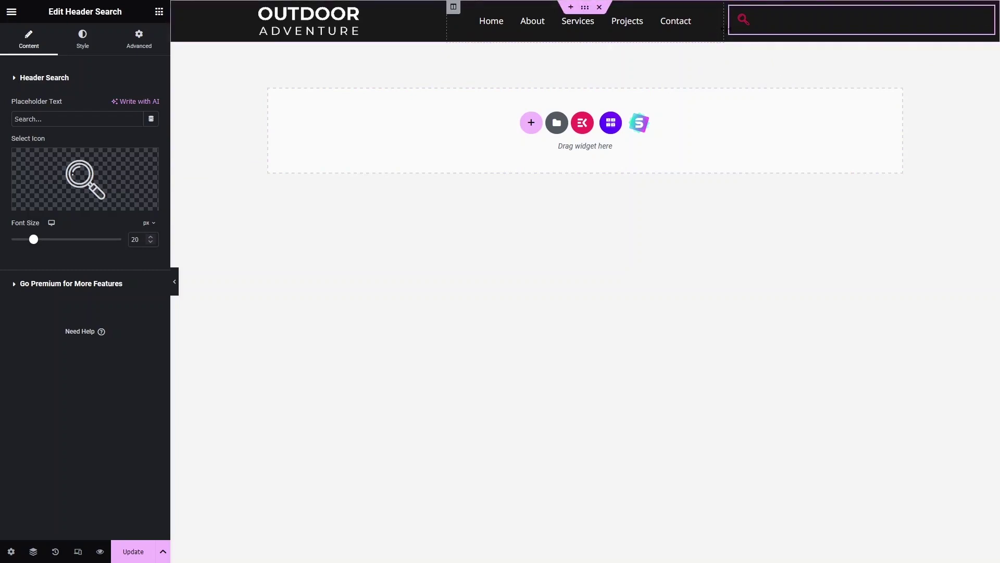
{"action": "left_click_drag", "start_coordinate": [727, 27], "coordinate": [825, 24]}
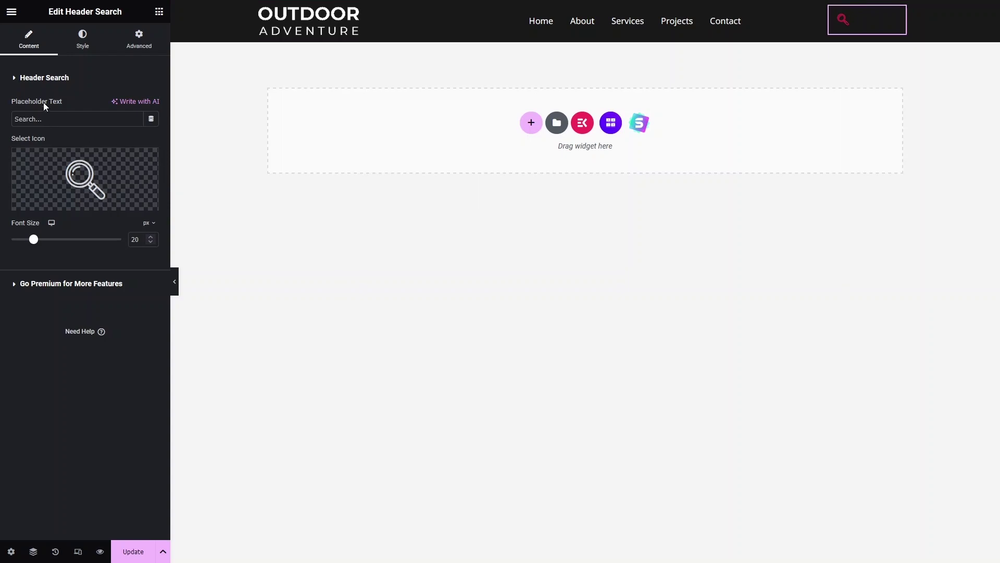
Change the widget's placeholder text to 'Search for products'.
{"action": "left_click_drag", "start_coordinate": [52, 118], "coordinate": [8, 121]}
{"action": "type", "text": "Search for products"}
{"action": "mouse_move", "coordinate": [82, 169]}
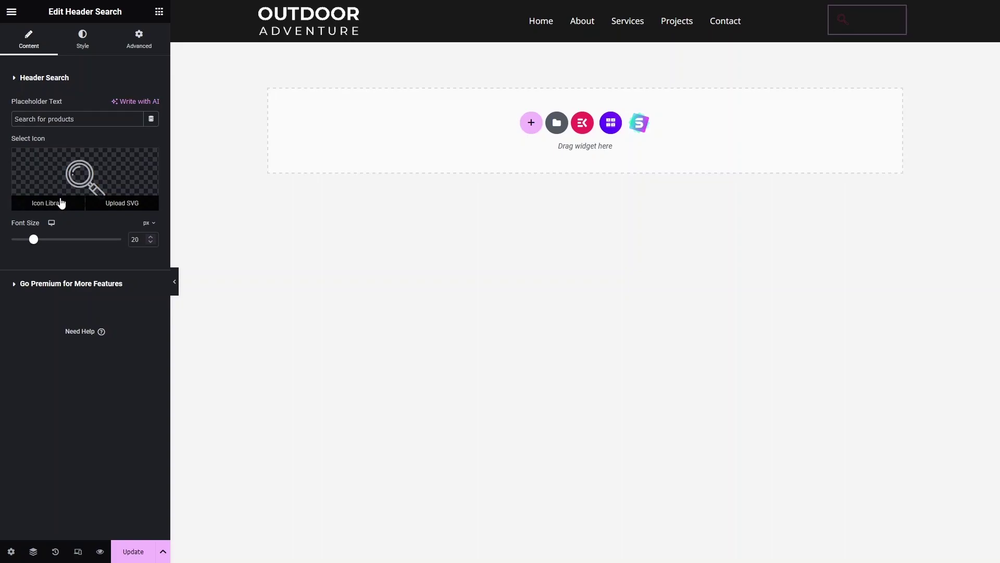
Give the widget the solid Search icon from the Icon Library at a 20 px size.
{"action": "left_click", "coordinate": [61, 204]}
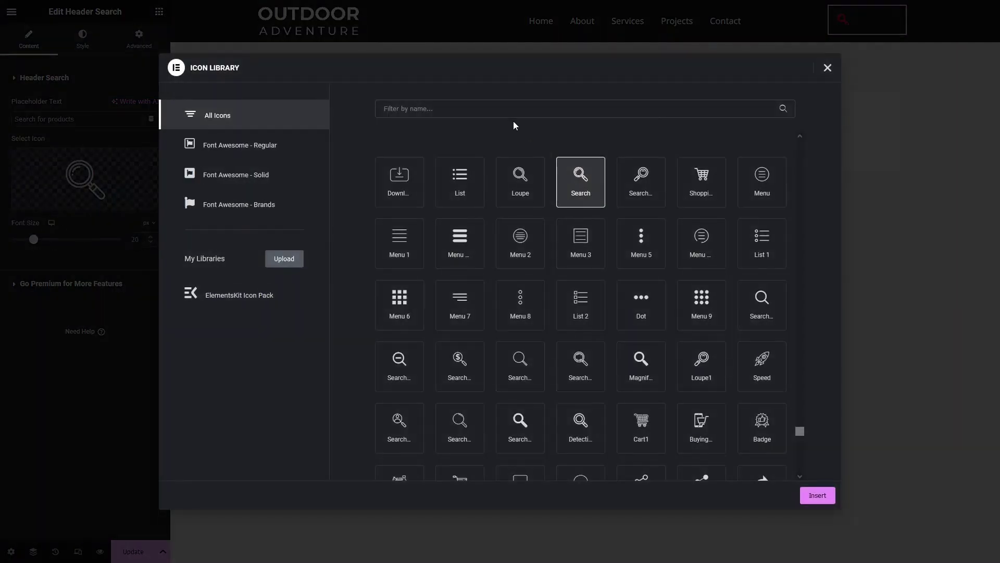
{"action": "type", "text": "search"}
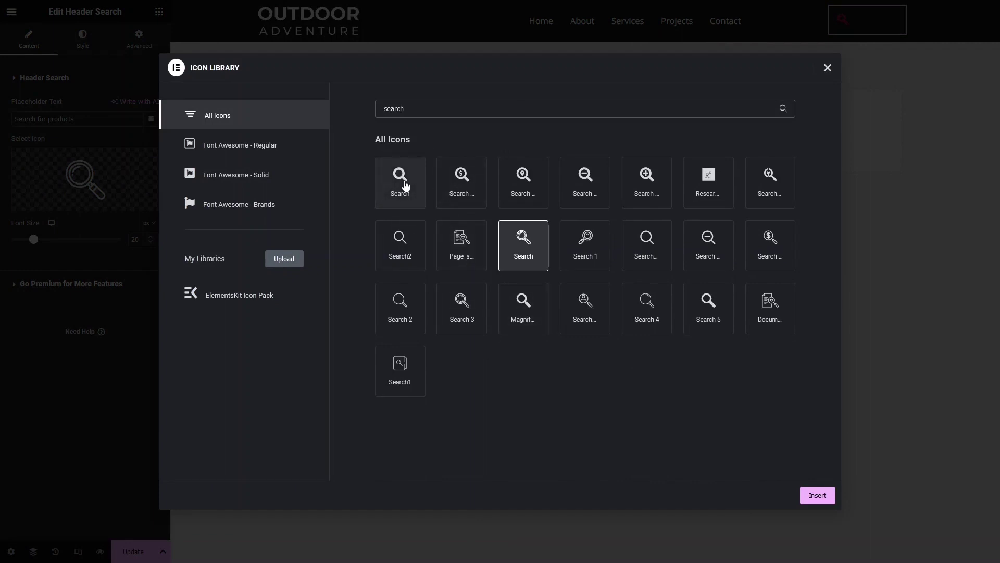
{"action": "left_click", "coordinate": [405, 185]}
{"action": "left_click", "coordinate": [820, 500]}
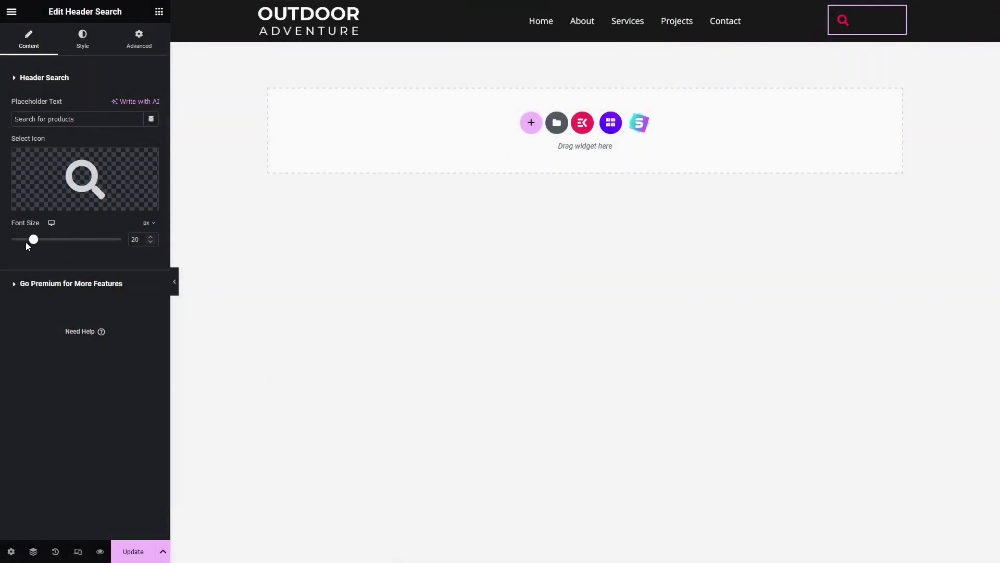
{"action": "mouse_move", "coordinate": [38, 246]}
{"action": "left_mouse_down"}
{"action": "mouse_move", "coordinate": [91, 247]}
{"action": "mouse_move", "coordinate": [34, 245]}
{"action": "left_mouse_up"}
{"action": "key", "text": "BackSpace"}
{"action": "key", "text": "BackSpace"}
{"action": "type", "text": "20"}
Clear the search icon's background colour after briefly trying a shade.
{"action": "left_click", "coordinate": [845, 31]}
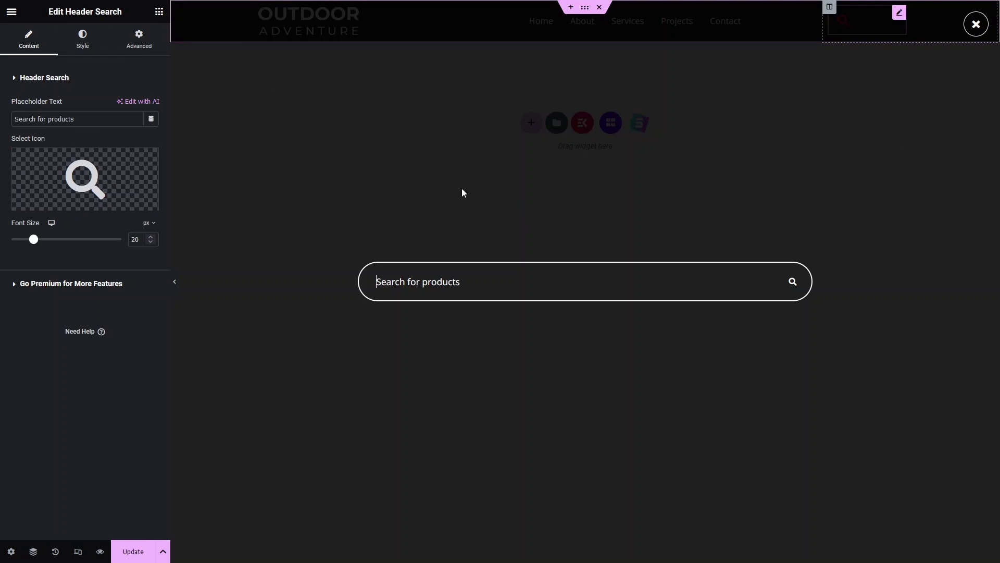
{"action": "left_click", "coordinate": [81, 44]}
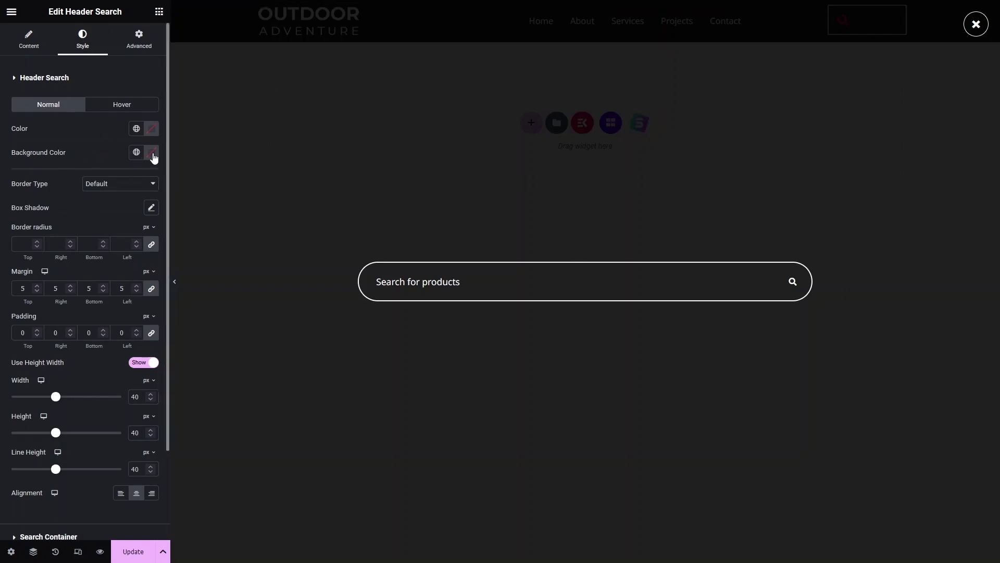
{"action": "left_click", "coordinate": [152, 152]}
{"action": "left_click", "coordinate": [161, 241]}
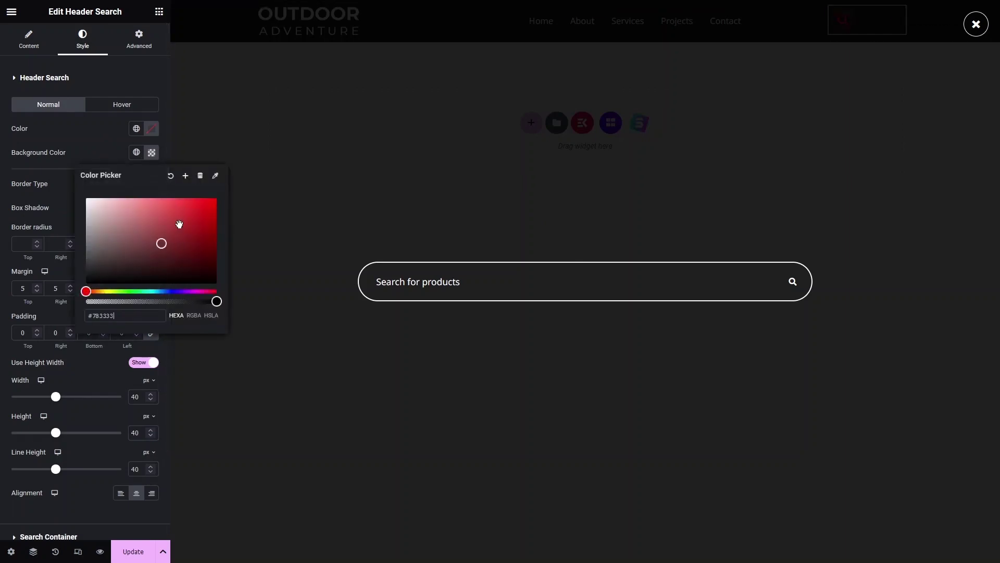
{"action": "left_click", "coordinate": [843, 35]}
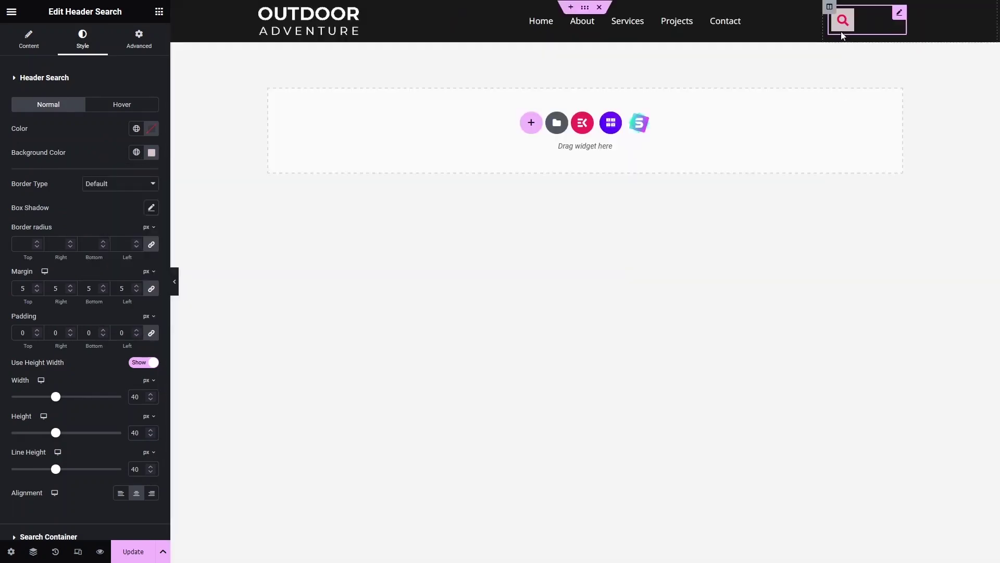
{"action": "left_click", "coordinate": [152, 152]}
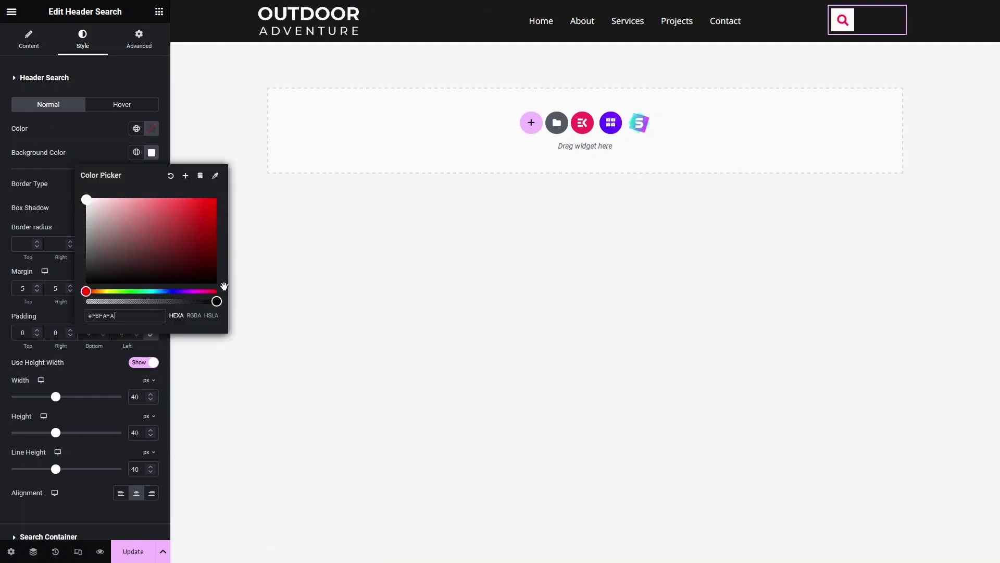
{"action": "left_click", "coordinate": [172, 177]}
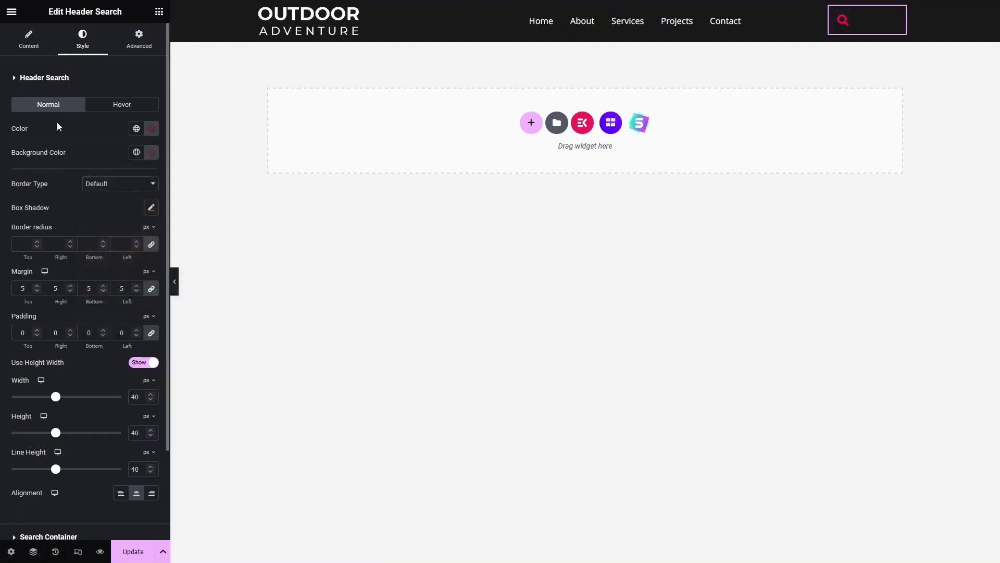
Keep the default border and set the icon alignment to Center after trying Left and Right.
{"action": "scroll", "coordinate": [31, 140], "scroll_direction": "down", "scroll_amount": 2}
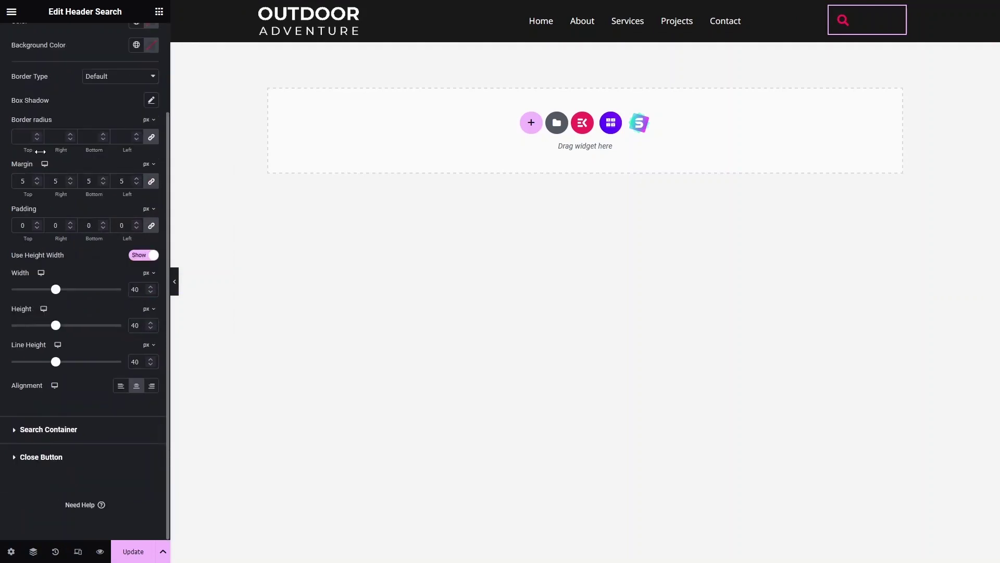
{"action": "scroll", "coordinate": [78, 151], "scroll_direction": "up", "scroll_amount": 1}
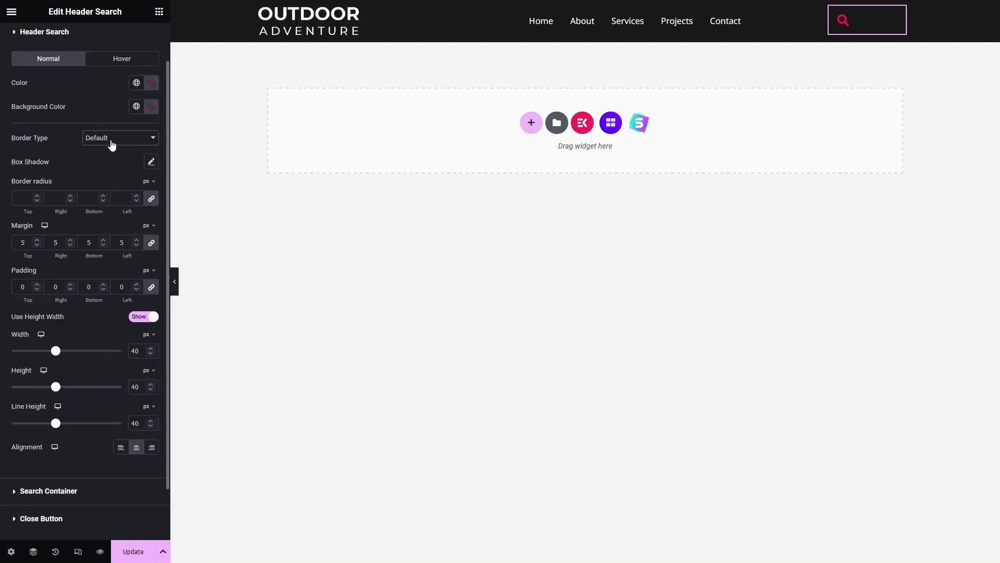
{"action": "left_click", "coordinate": [111, 145]}
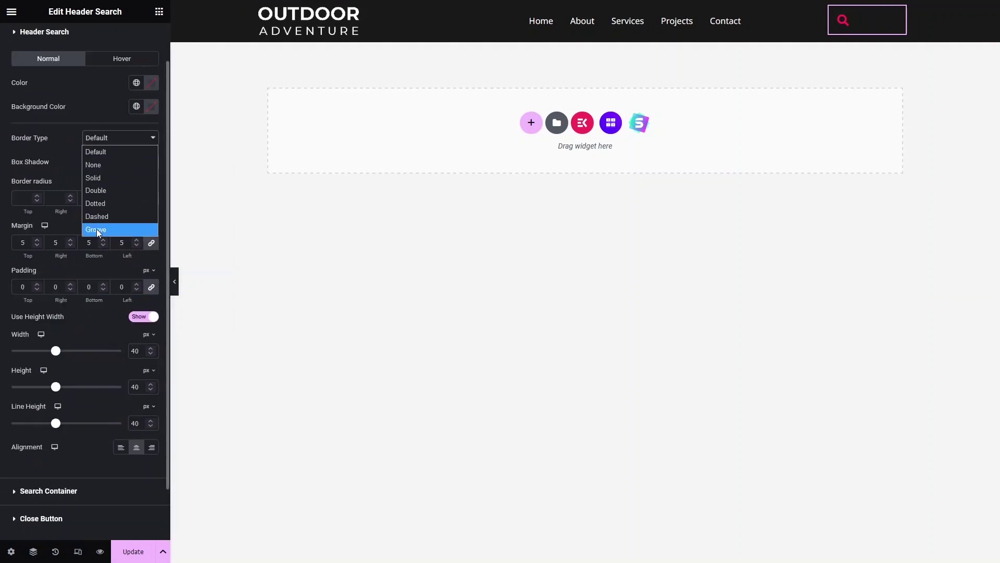
{"action": "left_click", "coordinate": [66, 169]}
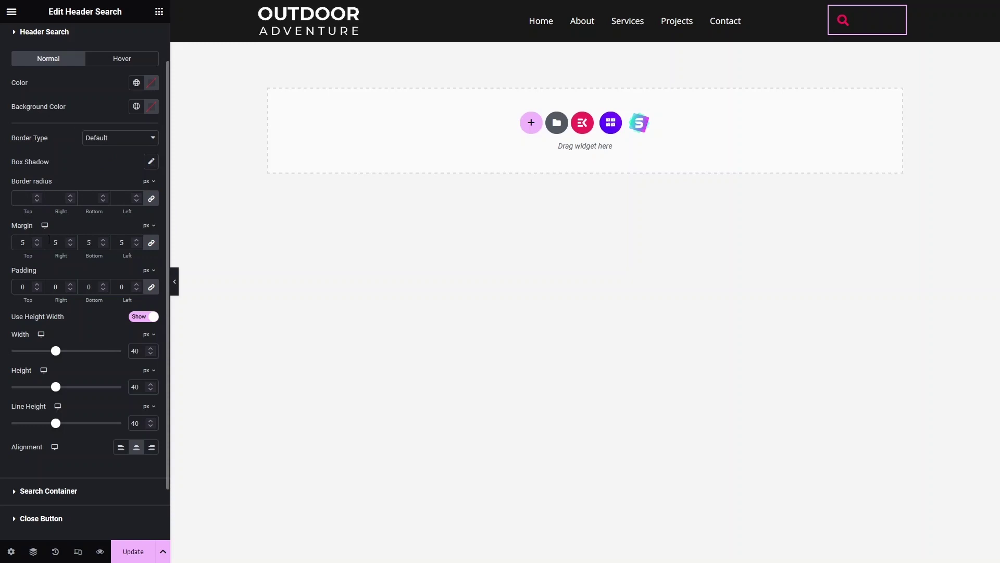
{"action": "scroll", "coordinate": [54, 340], "scroll_direction": "down", "scroll_amount": 1}
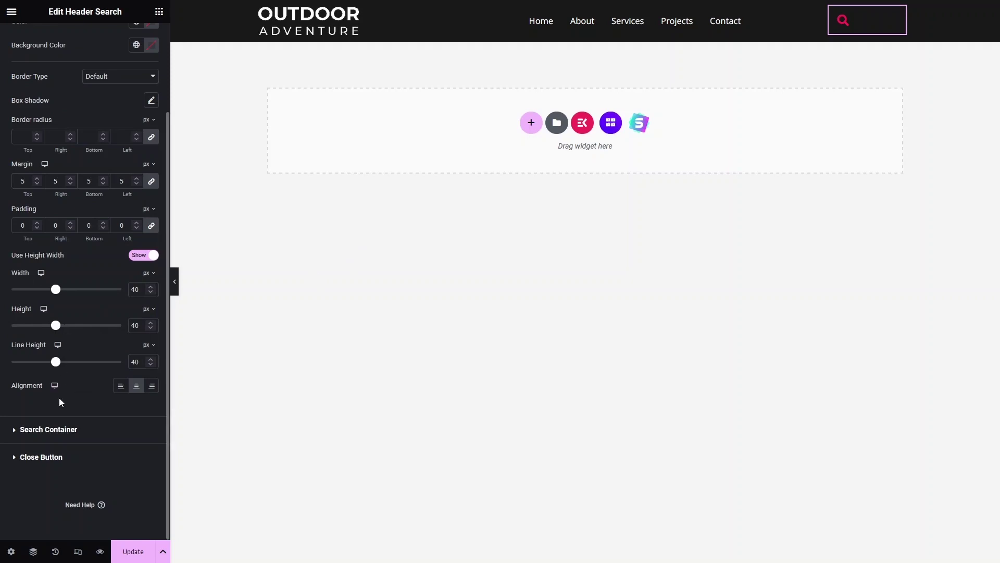
{"action": "left_click", "coordinate": [124, 386]}
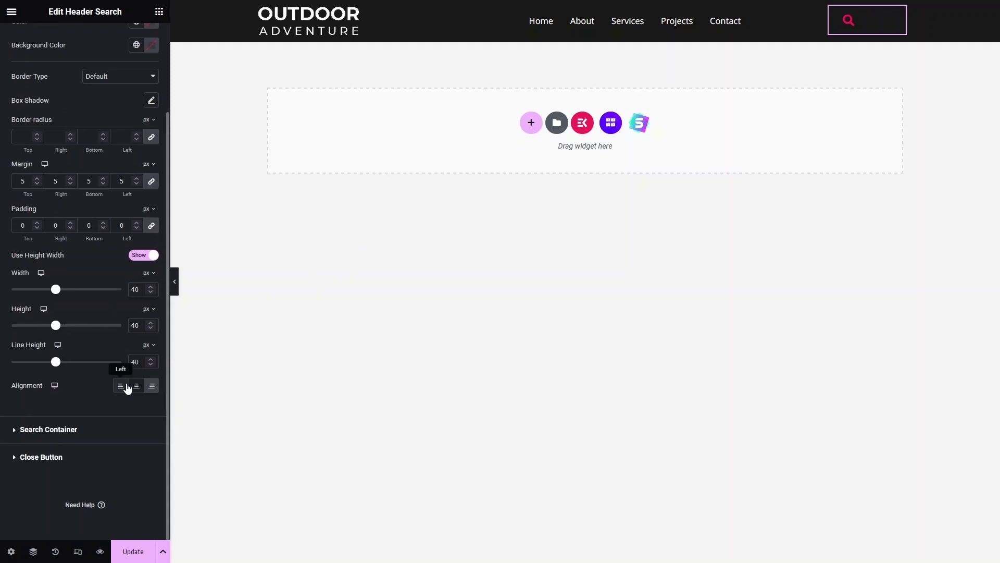
{"action": "left_click", "coordinate": [153, 387]}
{"action": "left_click", "coordinate": [140, 389]}
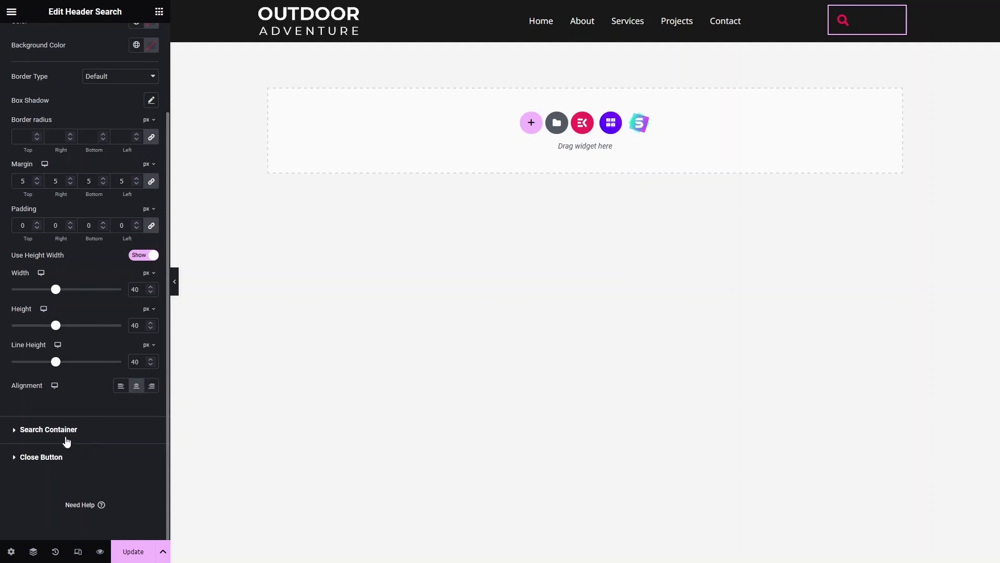
Set the popup's placeholder text colour to light grey #BEBEBE.
{"action": "left_click", "coordinate": [66, 431]}
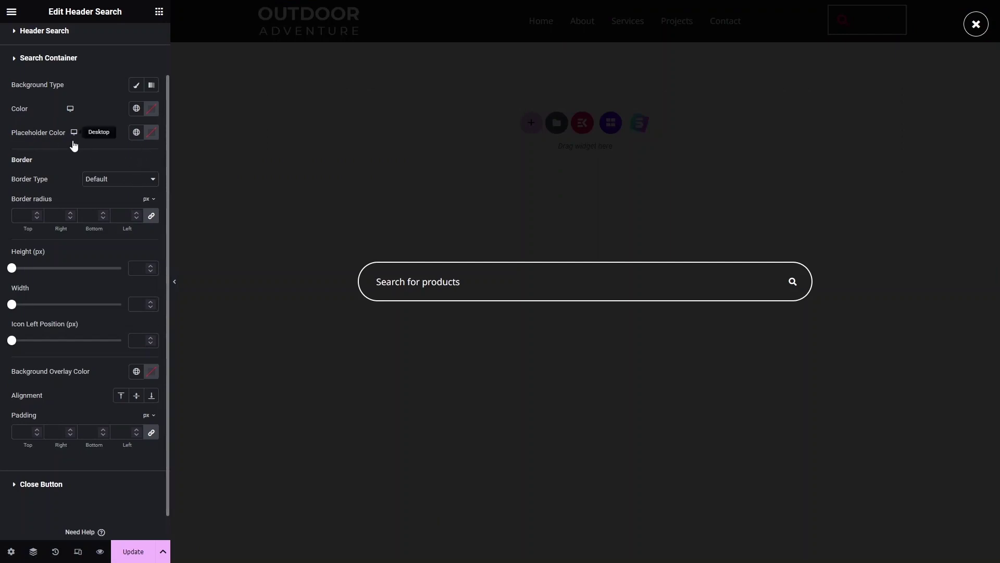
{"action": "left_click", "coordinate": [151, 134]}
{"action": "mouse_move", "coordinate": [194, 197]}
{"action": "left_mouse_down"}
{"action": "mouse_move", "coordinate": [196, 208]}
{"action": "mouse_move", "coordinate": [183, 191]}
{"action": "mouse_move", "coordinate": [127, 172]}
{"action": "mouse_move", "coordinate": [68, 168]}
{"action": "mouse_move", "coordinate": [69, 206]}
{"action": "left_mouse_up"}
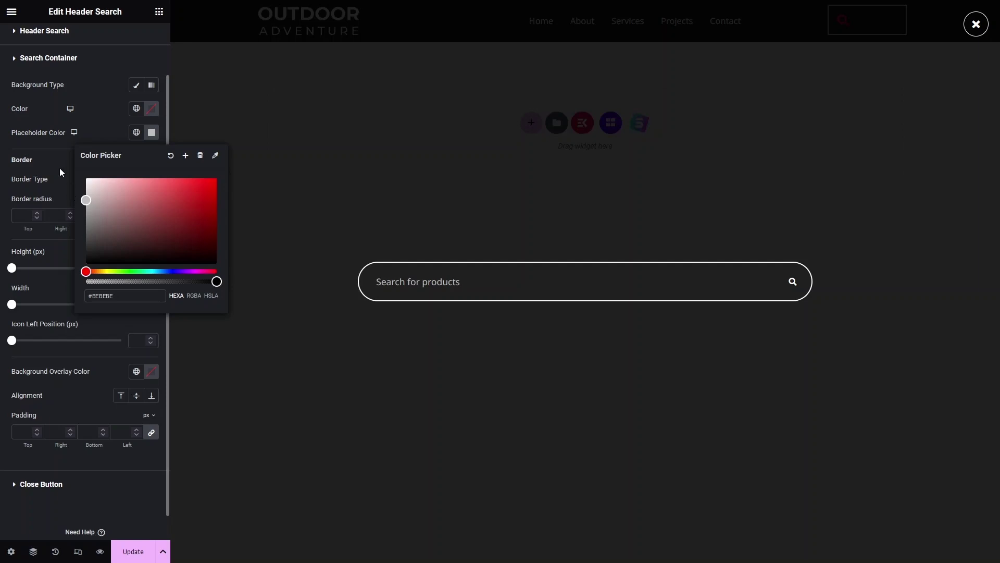
Keep the search box's default rounded border after trying Border Type None.
{"action": "scroll", "coordinate": [46, 145], "scroll_direction": "down", "scroll_amount": 1}
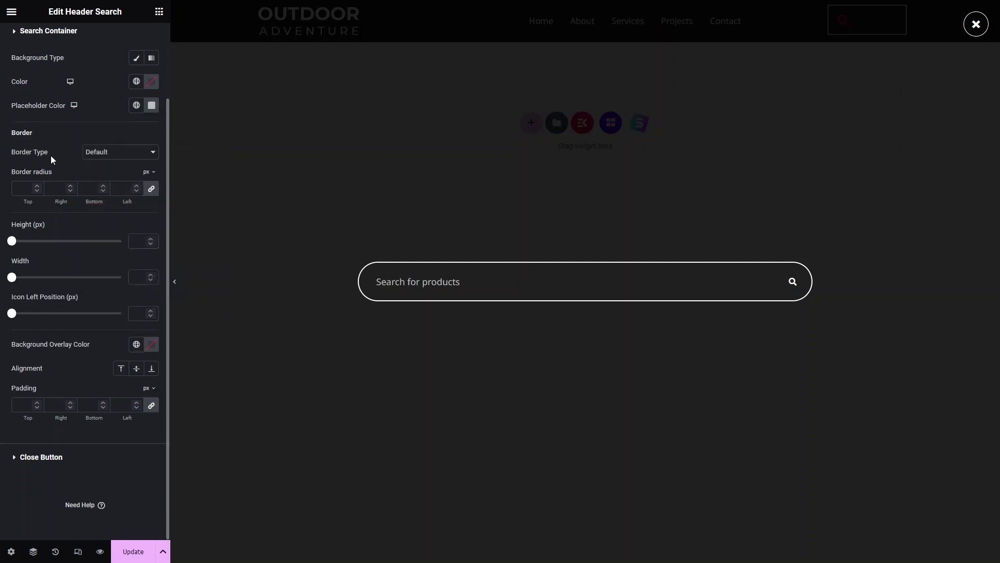
{"action": "left_click", "coordinate": [117, 154]}
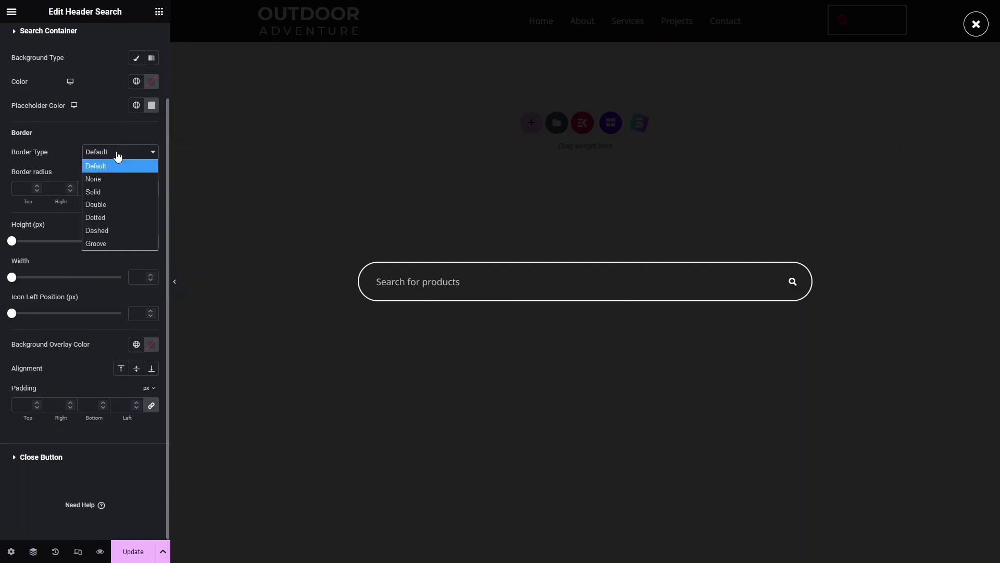
{"action": "left_click", "coordinate": [107, 180]}
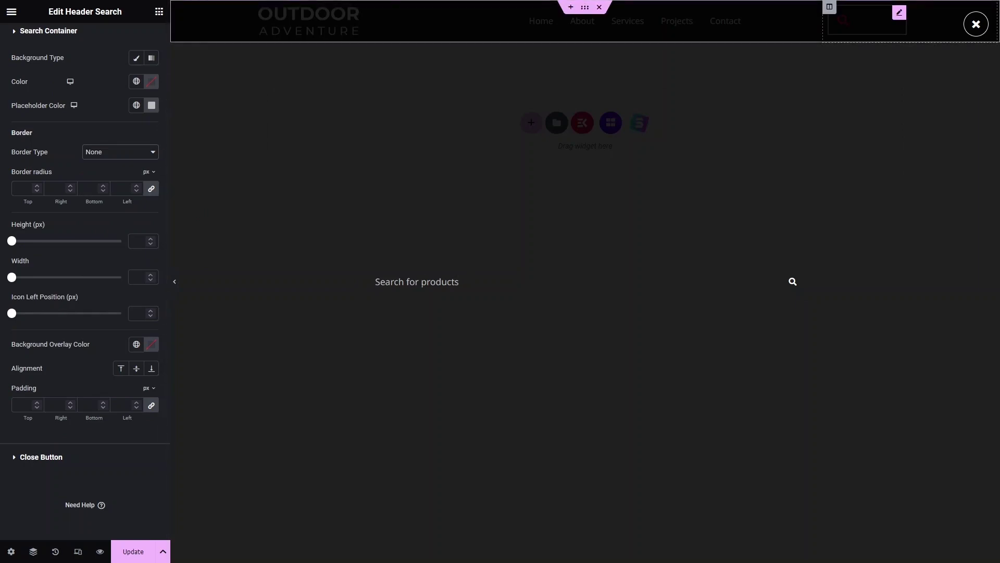
{"action": "left_click", "coordinate": [134, 155]}
{"action": "left_click", "coordinate": [122, 165]}
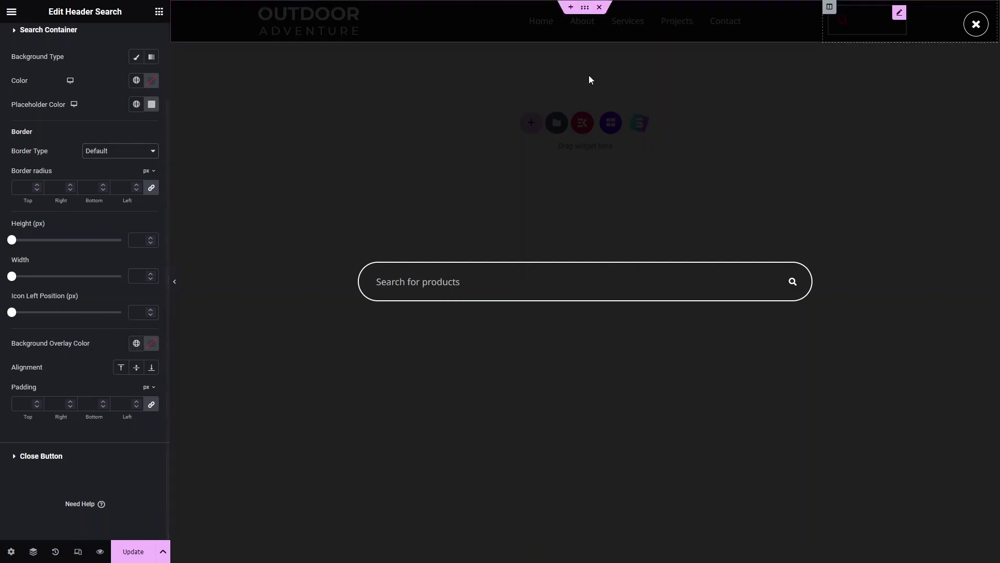
Clear the popup's background overlay colour after trying pink.
{"action": "left_click", "coordinate": [151, 343]}
{"action": "left_click_drag", "start_coordinate": [206, 412], "coordinate": [85, 463]}
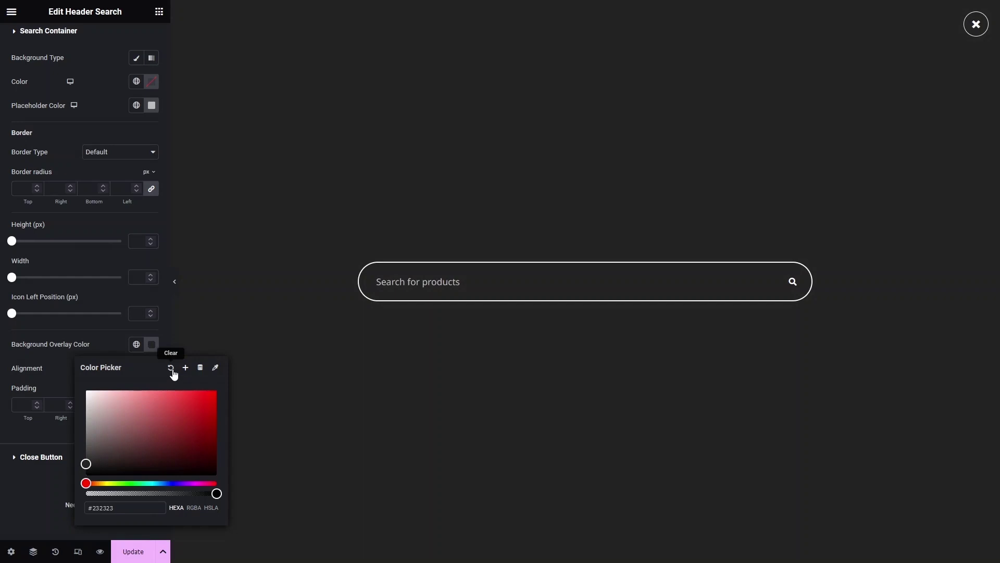
{"action": "left_click", "coordinate": [172, 370]}
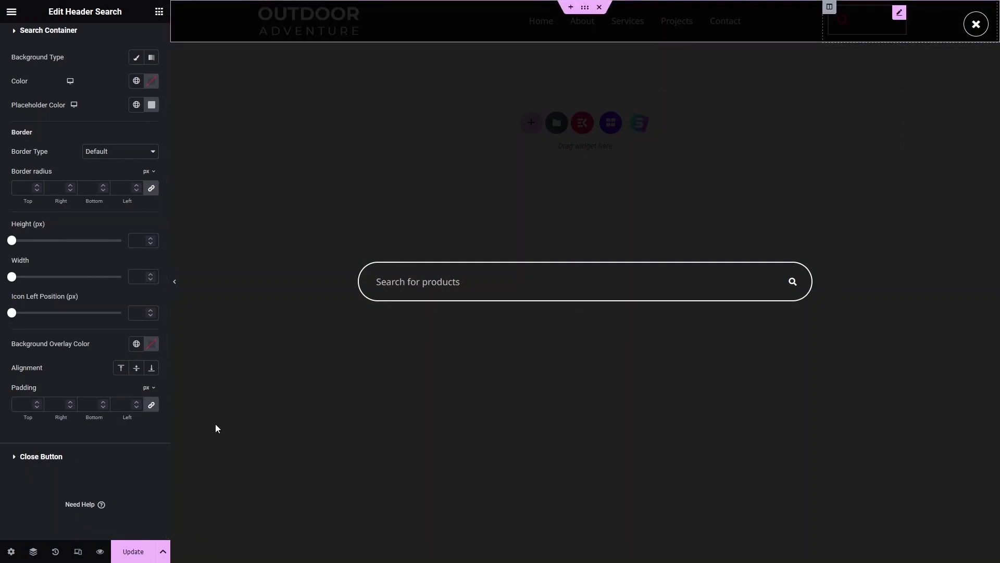
{"action": "left_click", "coordinate": [41, 459]}
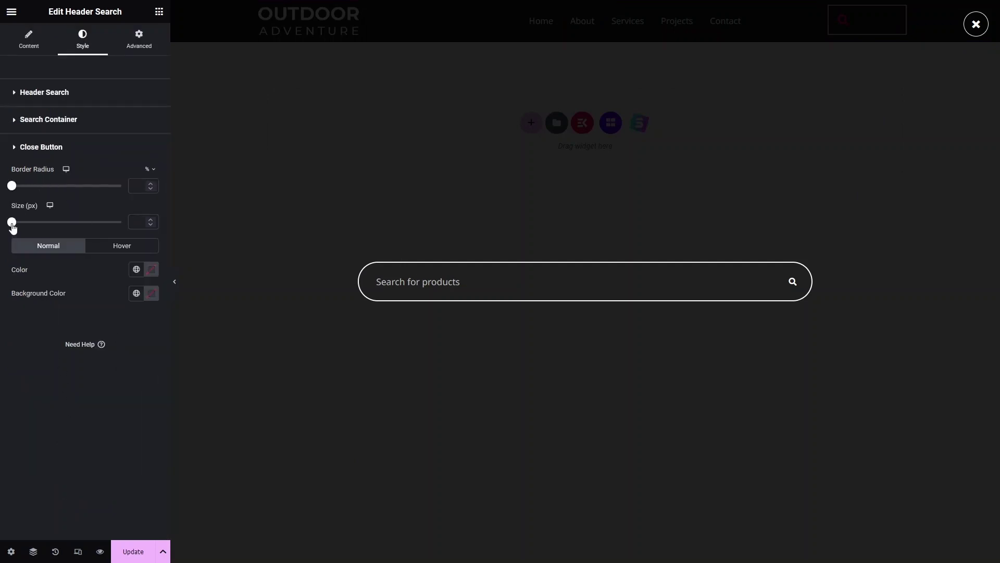
Reset the close button to its default size, close the popup preview and Update the template.
{"action": "mouse_move", "coordinate": [12, 223]}
{"action": "left_mouse_down"}
{"action": "mouse_move", "coordinate": [87, 232]}
{"action": "mouse_move", "coordinate": [219, 225]}
{"action": "mouse_move", "coordinate": [6, 226]}
{"action": "left_mouse_up"}
{"action": "key", "text": "BackSpace"}
{"action": "left_click", "coordinate": [976, 25]}
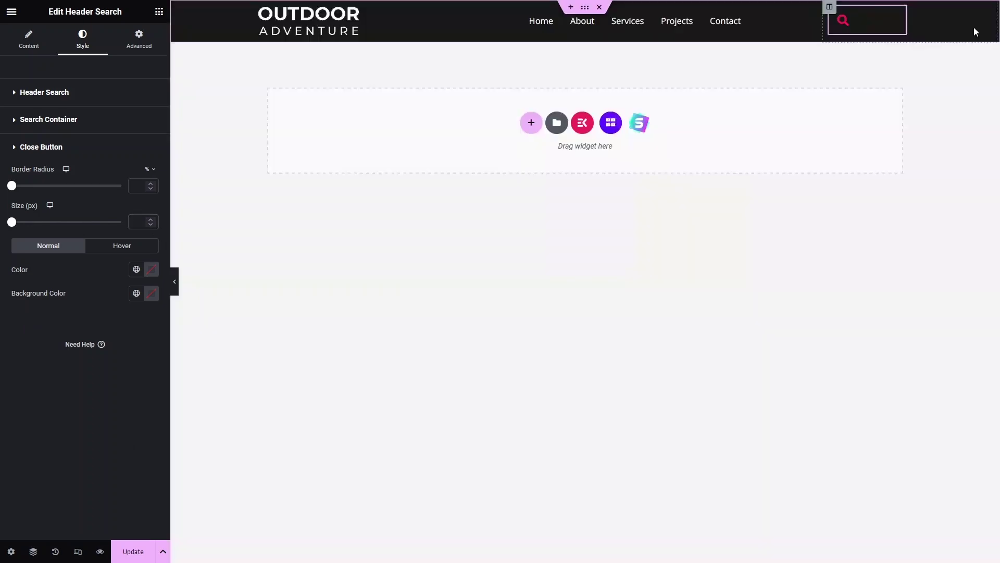
{"action": "left_click", "coordinate": [134, 553]}
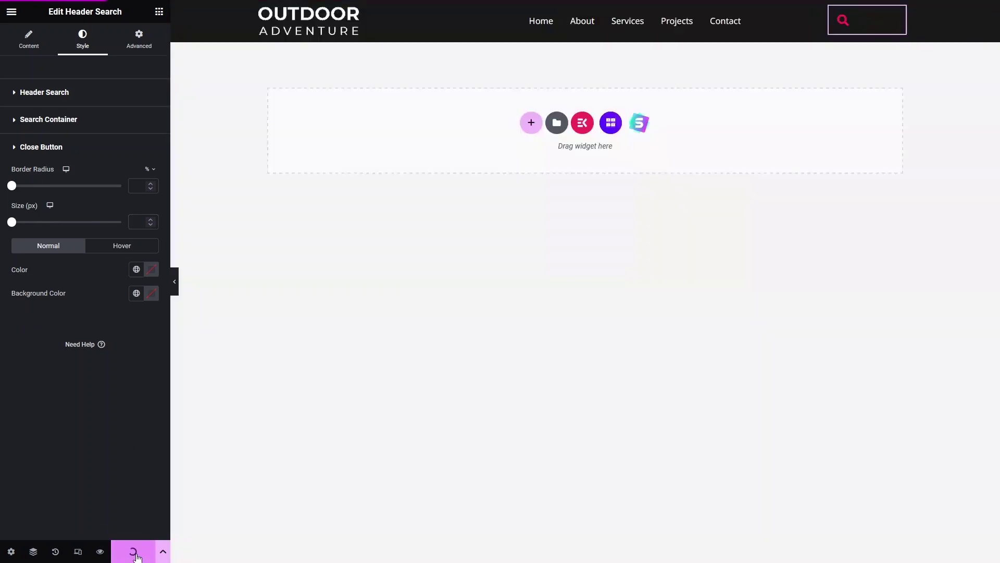
{"action": "left_click", "coordinate": [11, 13]}
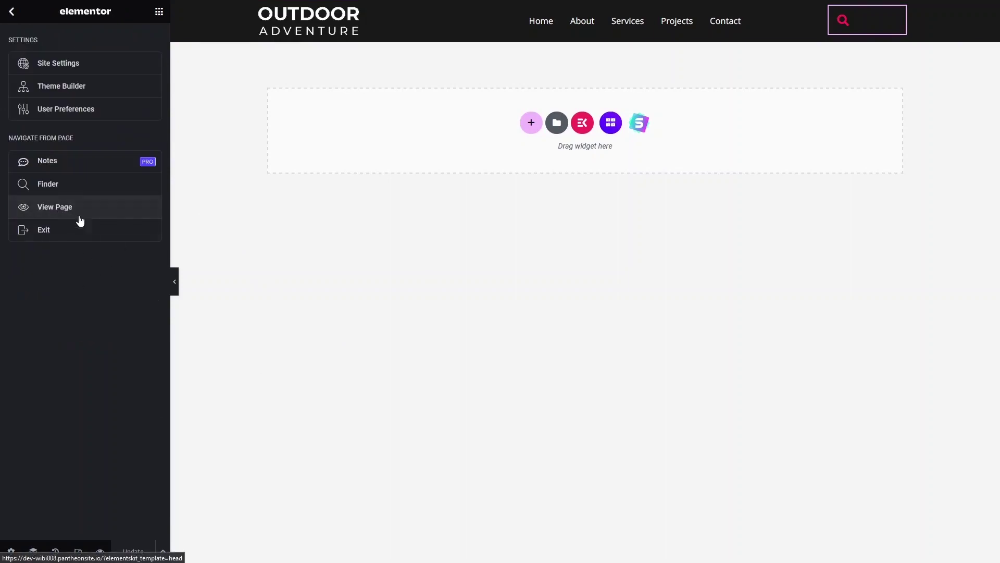
On the live page, open the header's 'Search for products' popup and close it again.
{"action": "left_click", "coordinate": [55, 207]}
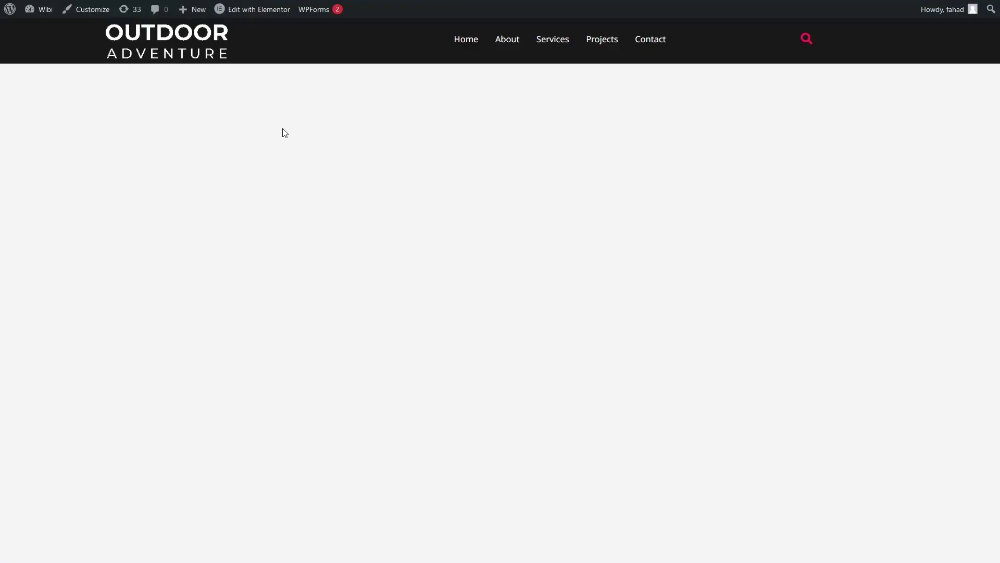
{"action": "left_click", "coordinate": [801, 40]}
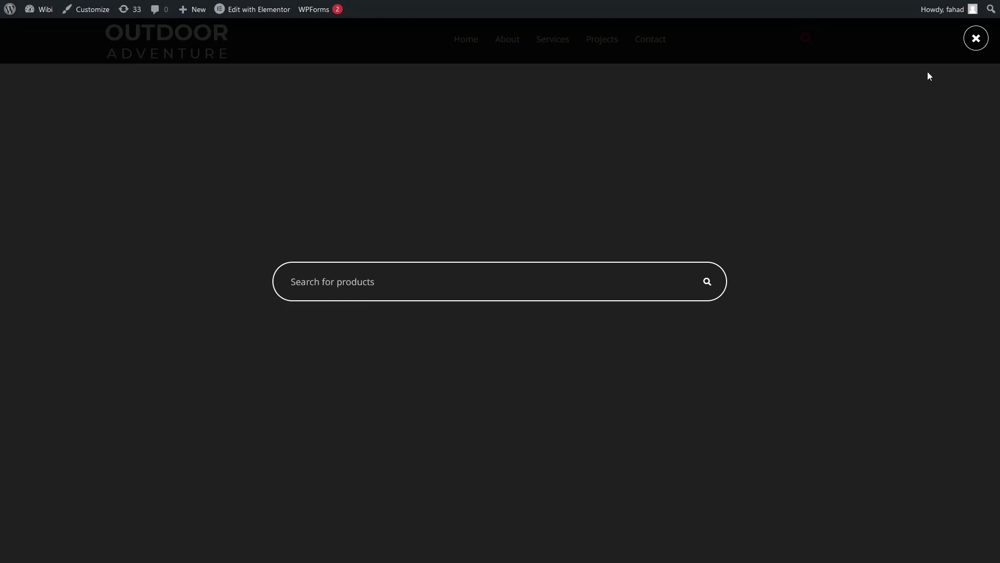
{"action": "left_click", "coordinate": [976, 38]}
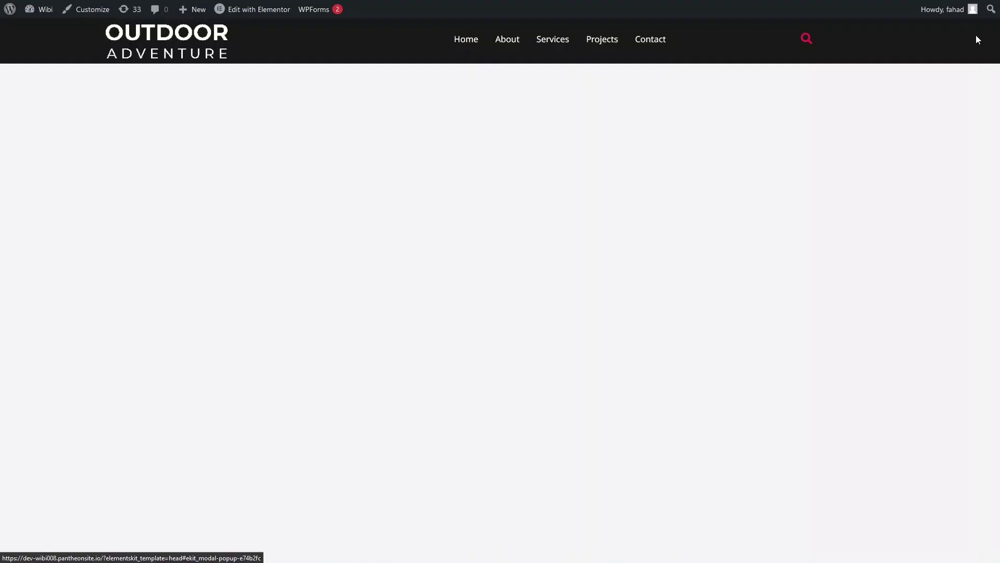